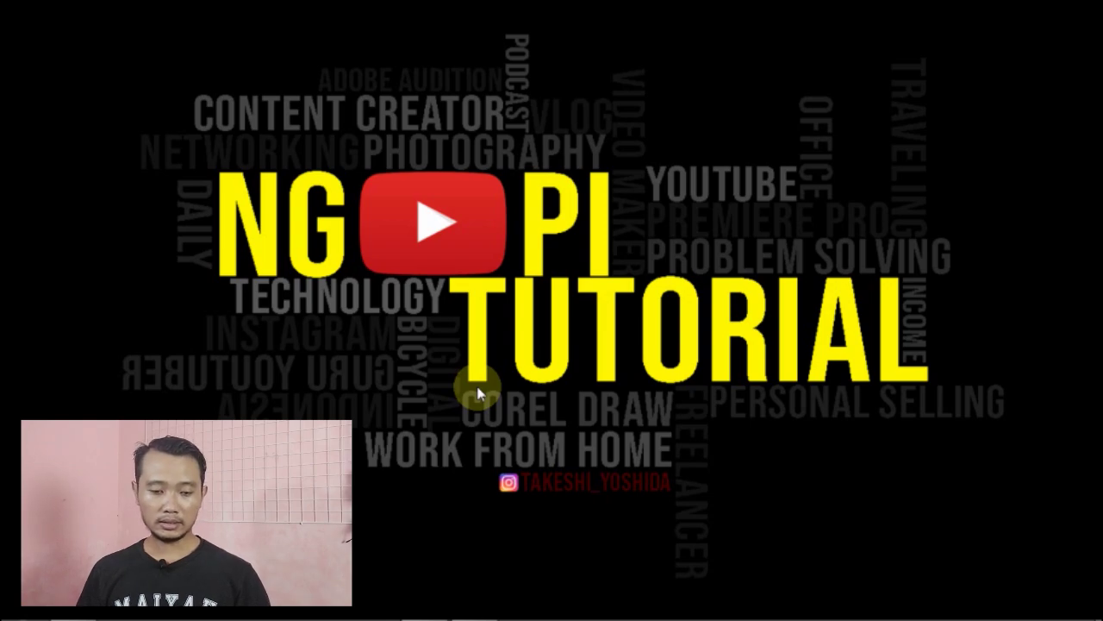
Restore the Explorer window showing Documents > 1 Contoh Jurnal with its three journal PDFs.
click(73, 614)
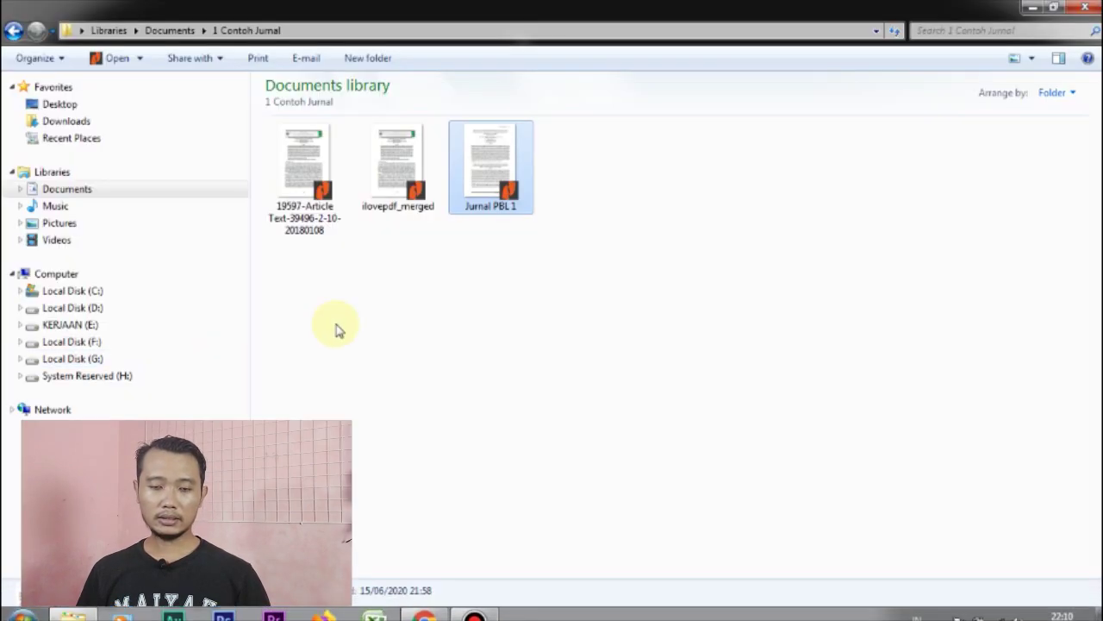
Inspect the journal PDFs in 1 Contoh Jurnal, clear the selection, then launch Google Chrome.
click(400, 305)
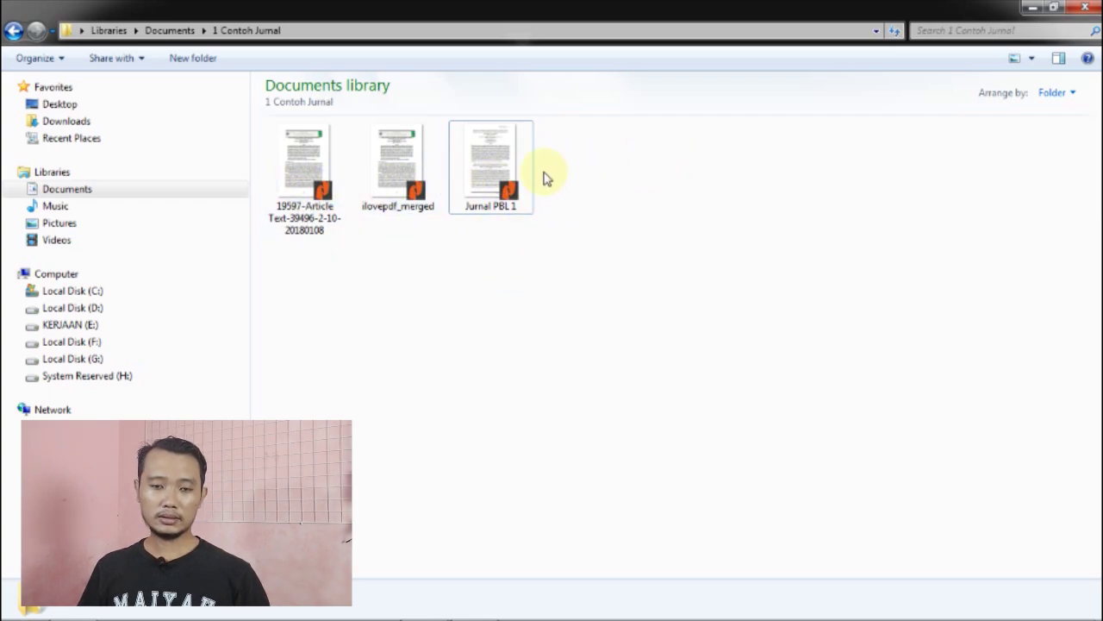
click(402, 208)
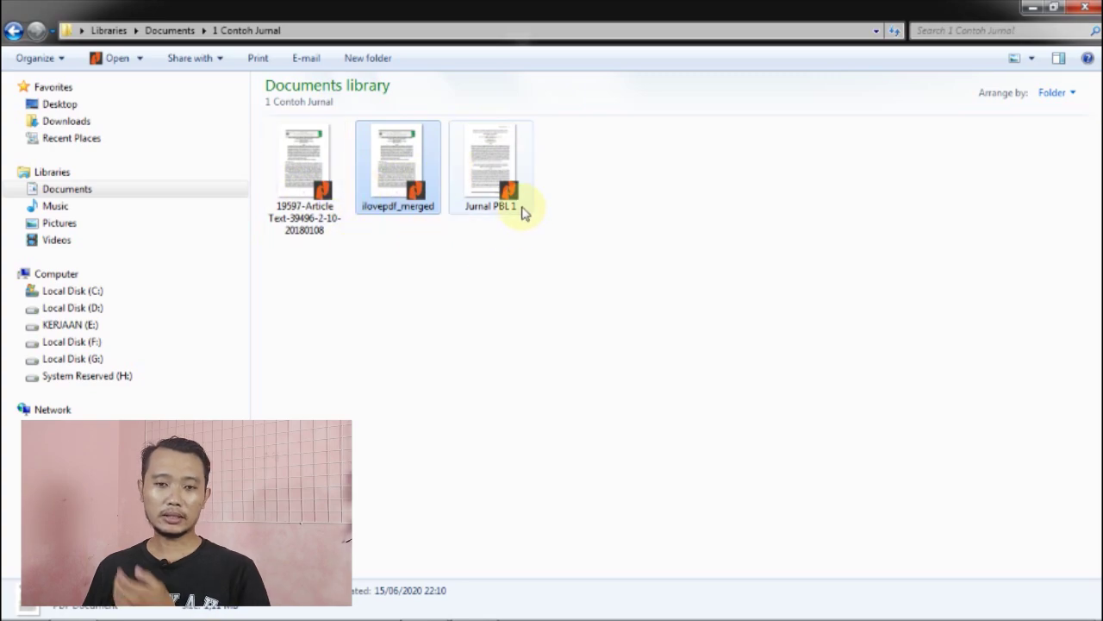
mouse_move(493, 172)
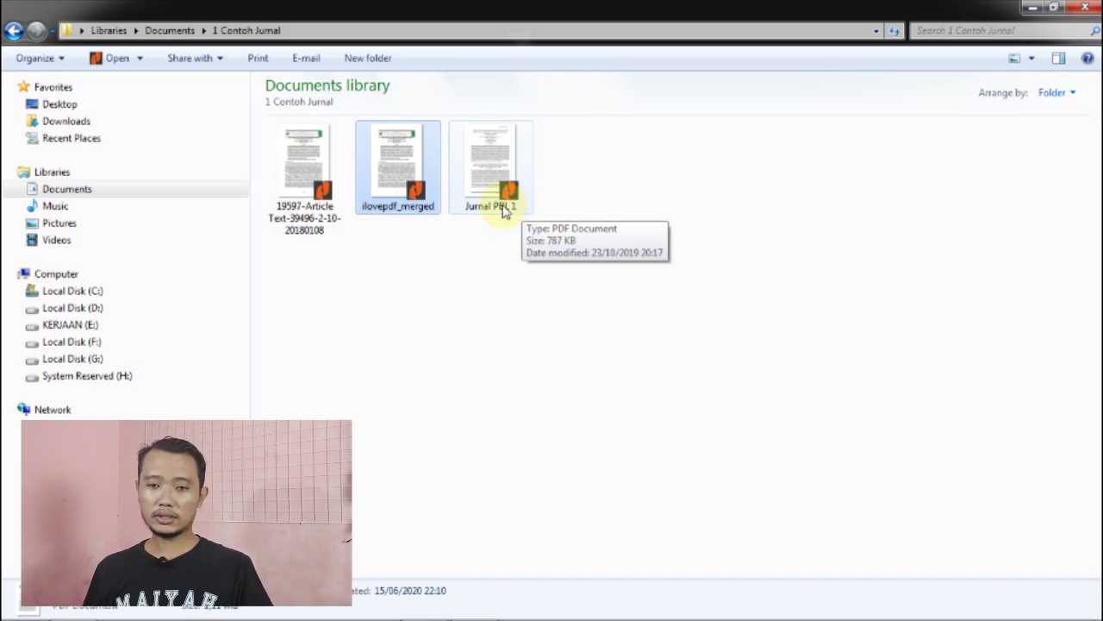
click(466, 270)
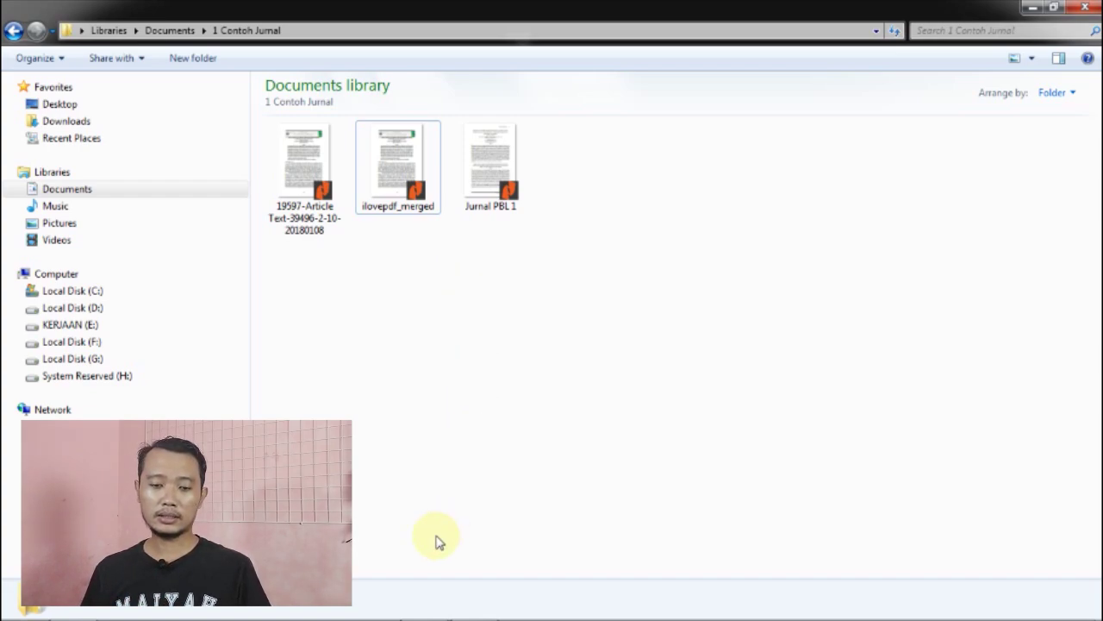
mouse_move(456, 613)
click(422, 605)
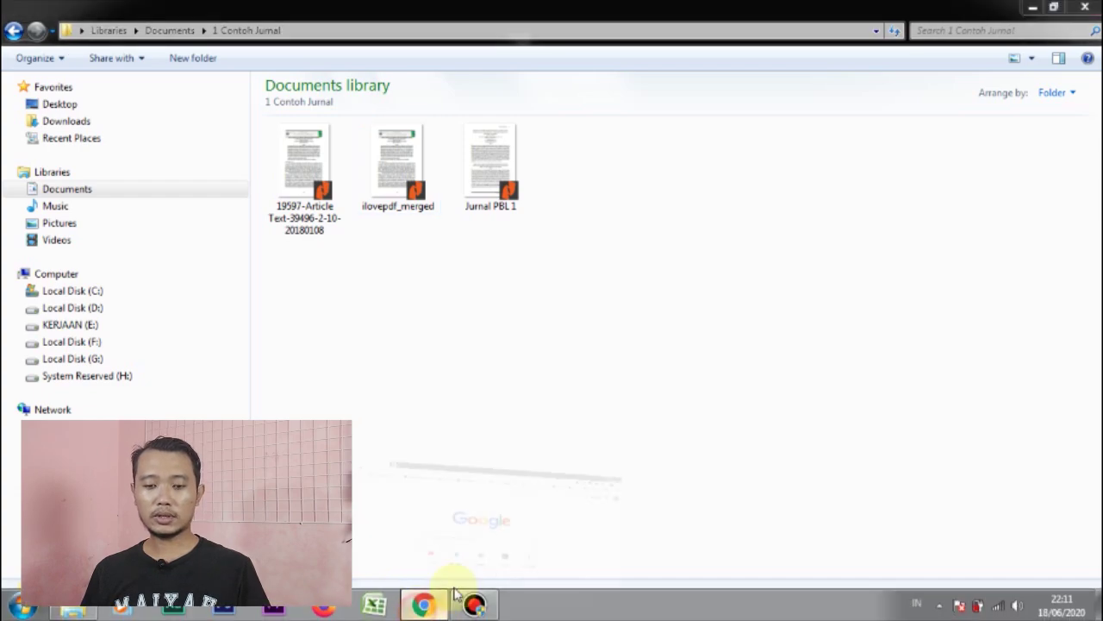
Search Google for 'ilovepdf' and open the iLovePDF home page at ilovepdf.com.
click(484, 337)
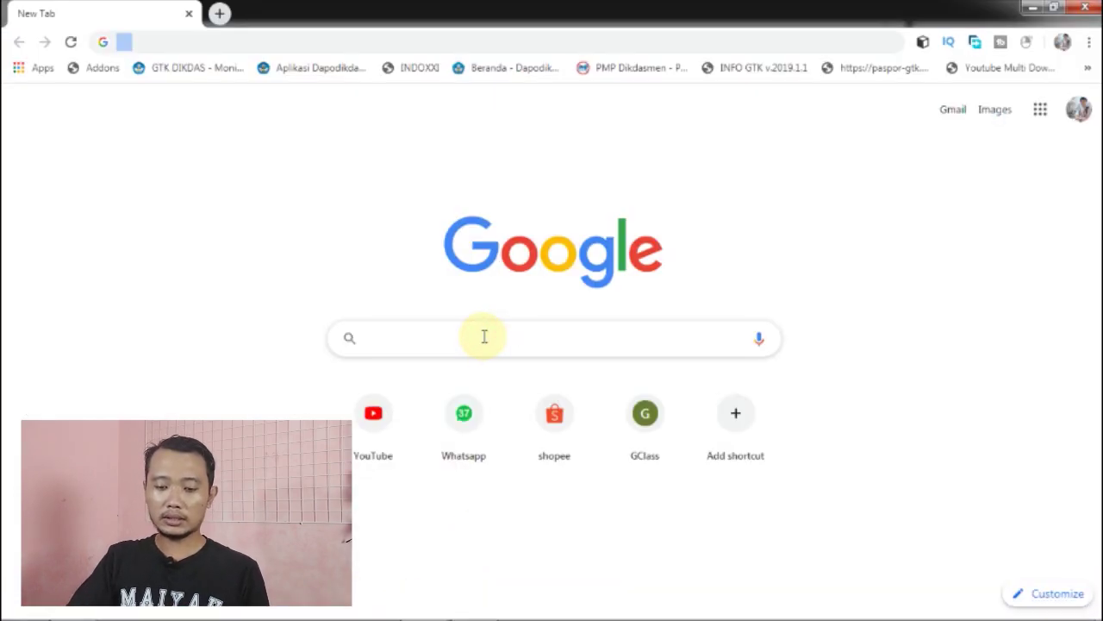
text(ilove)
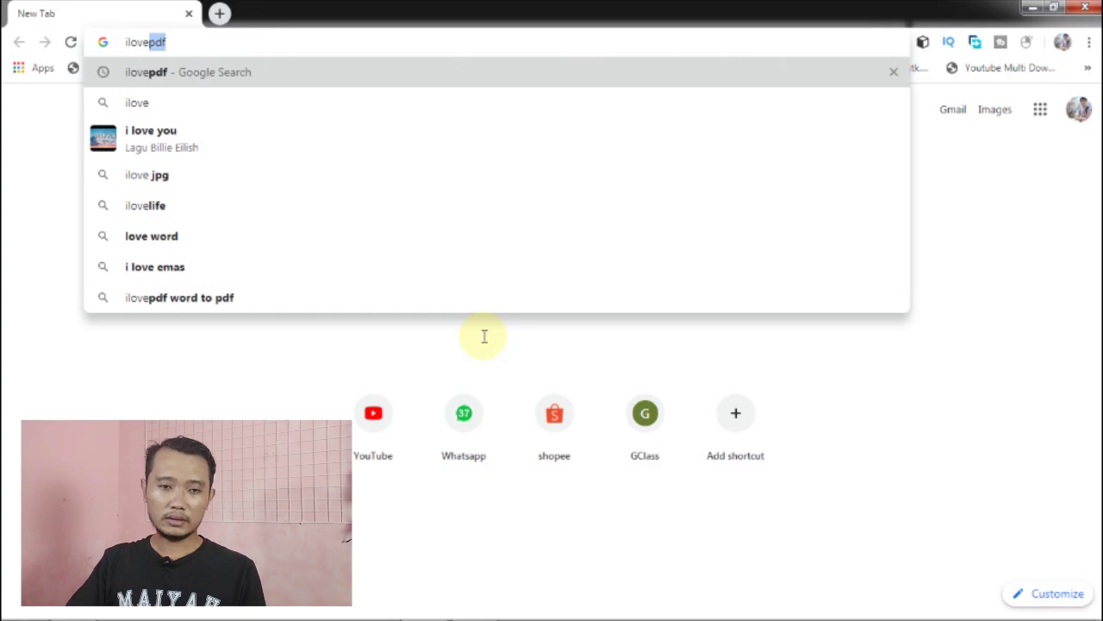
text(pdf)
key(Return)
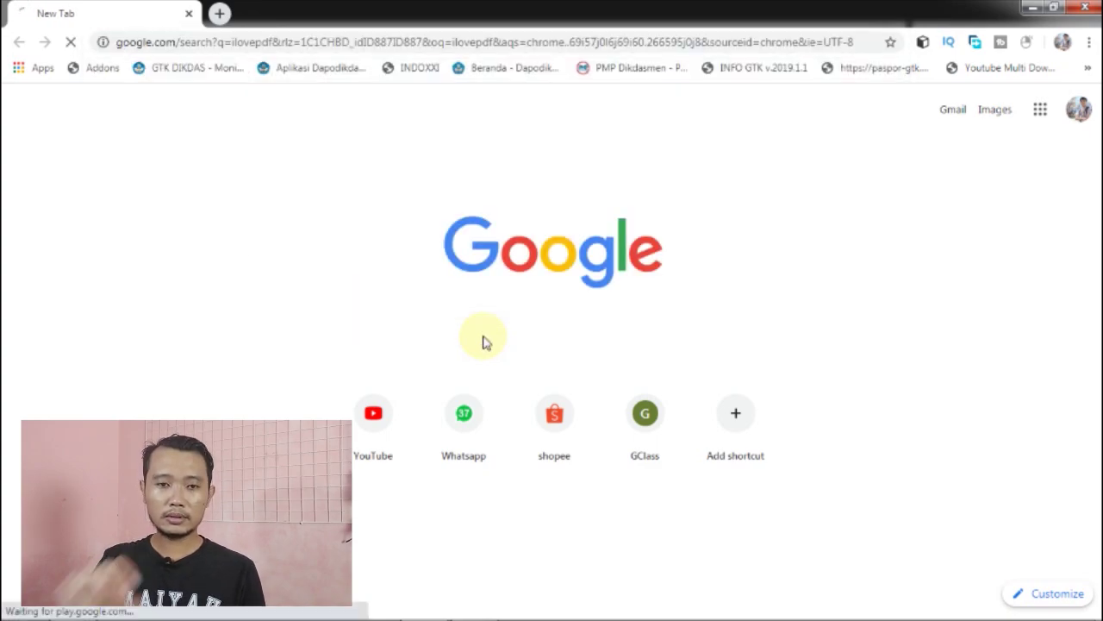
click(487, 342)
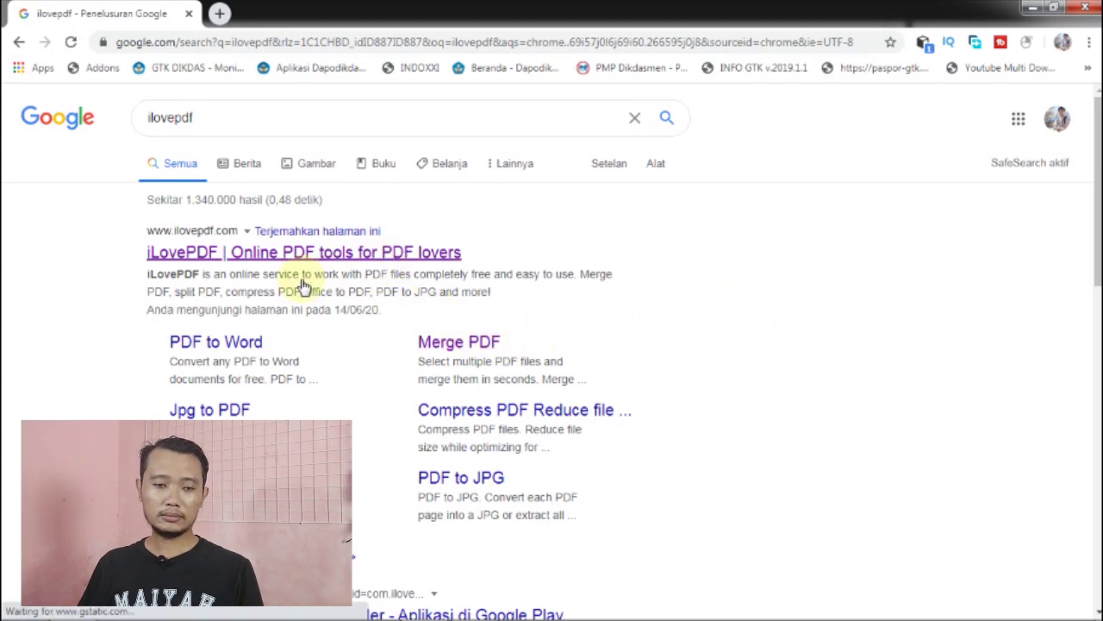
click(256, 252)
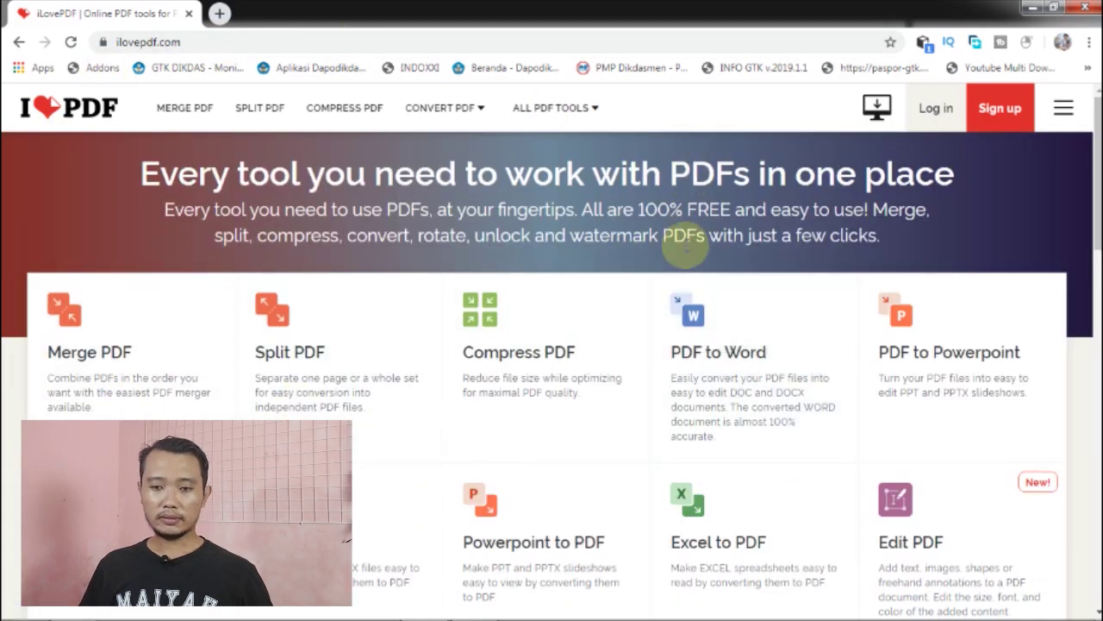
scroll(706, 290, down, 1)
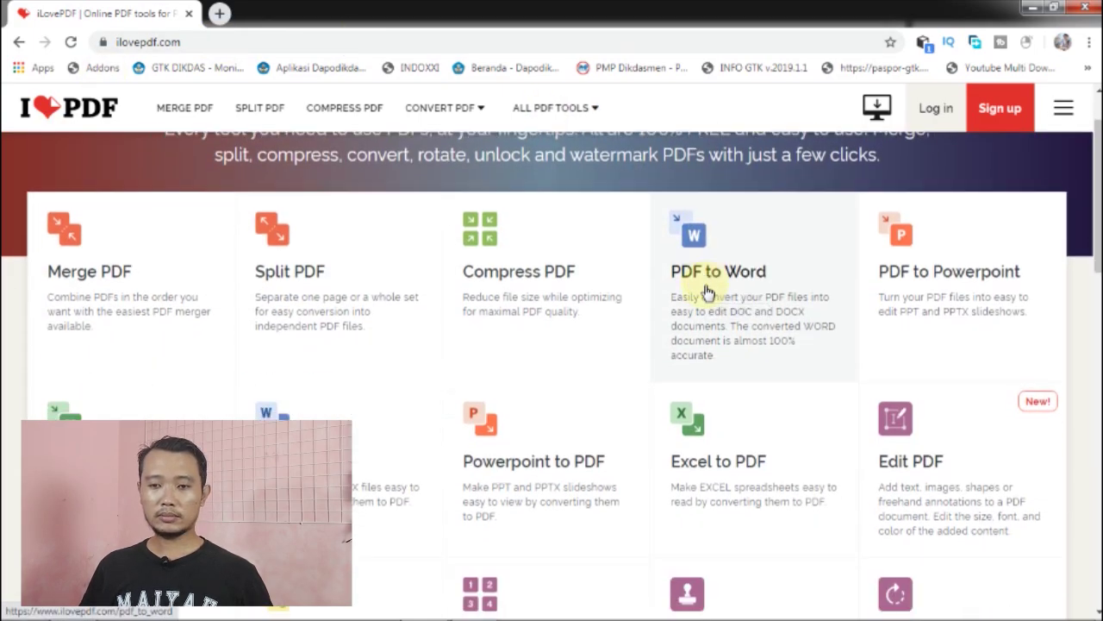
Choose the PDF to Word card on the iLovePDF home page.
click(701, 284)
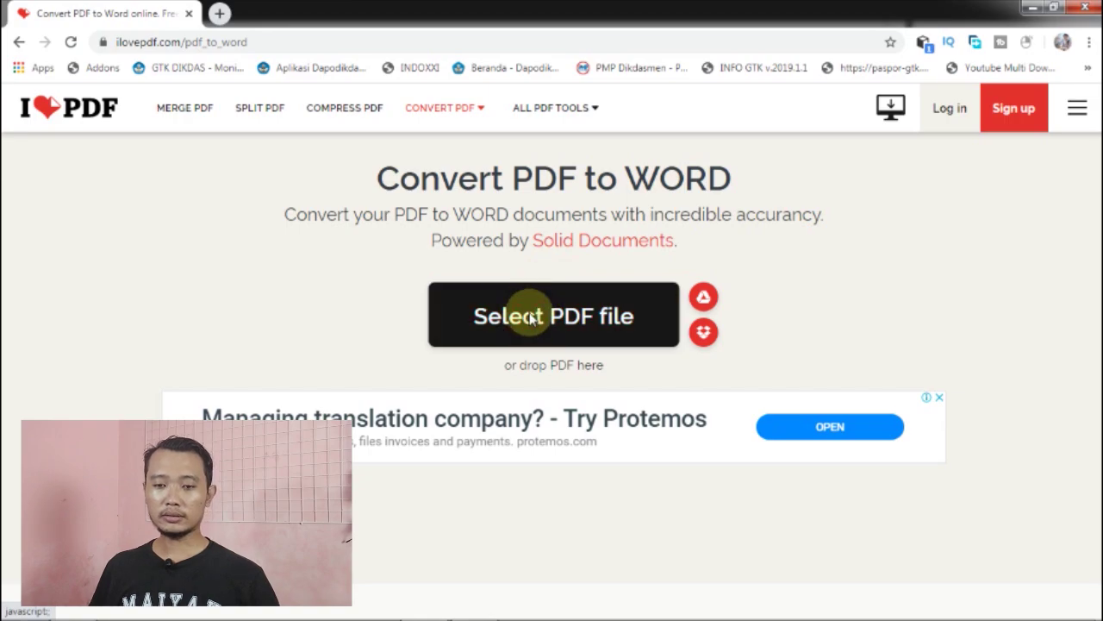
Upload Jurnal PBL 1.pdf from Documents > 1 Contoh Jurnal into the PDF to Word tool.
click(532, 316)
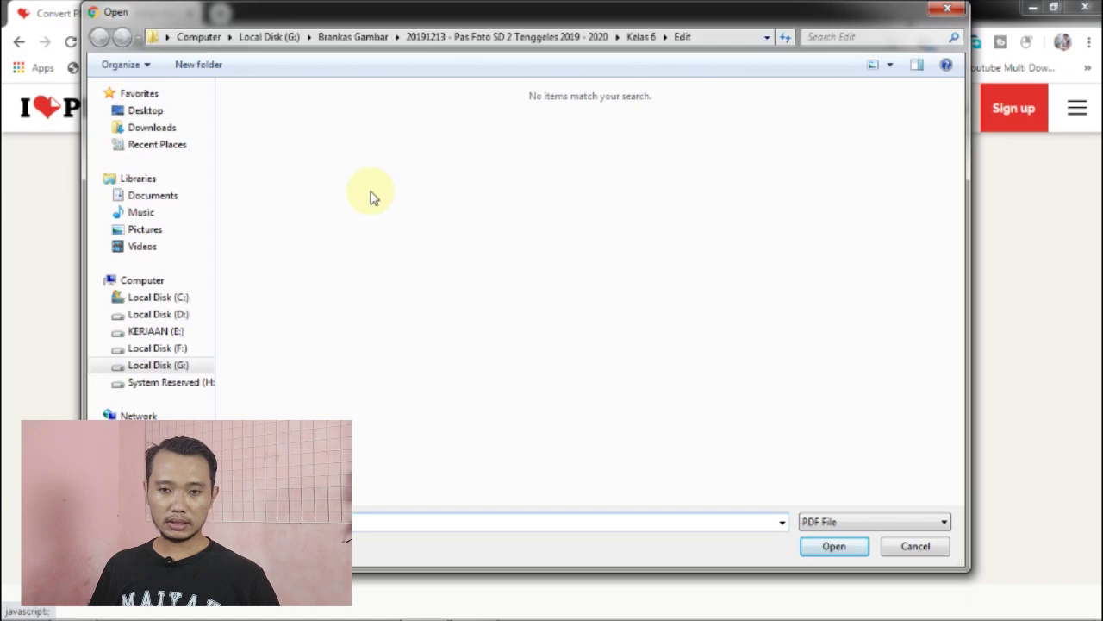
click(172, 198)
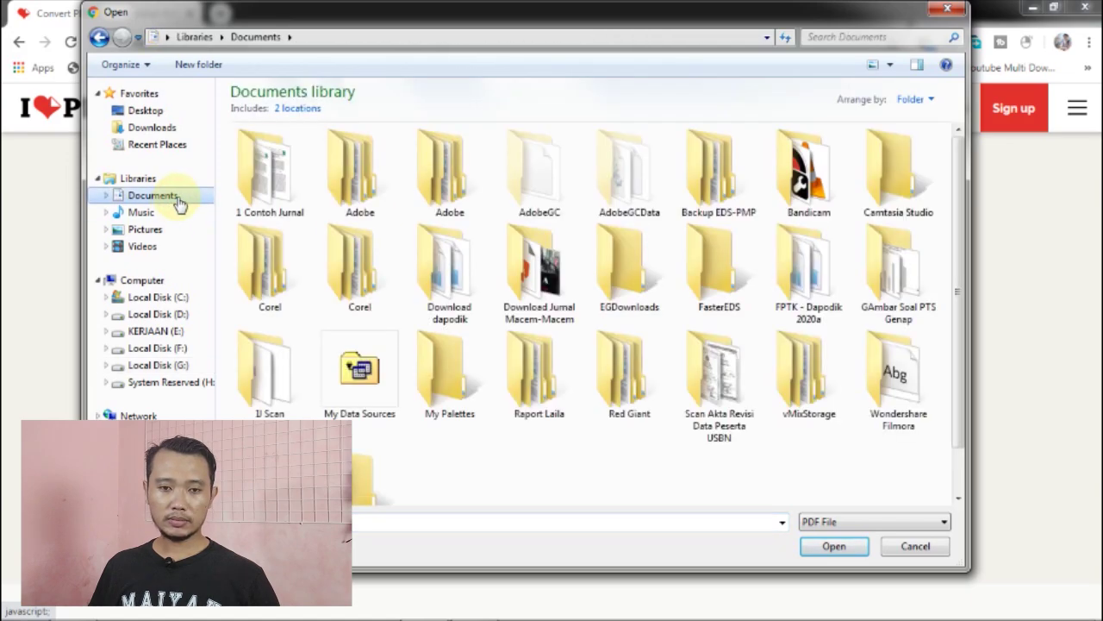
double_click(265, 177)
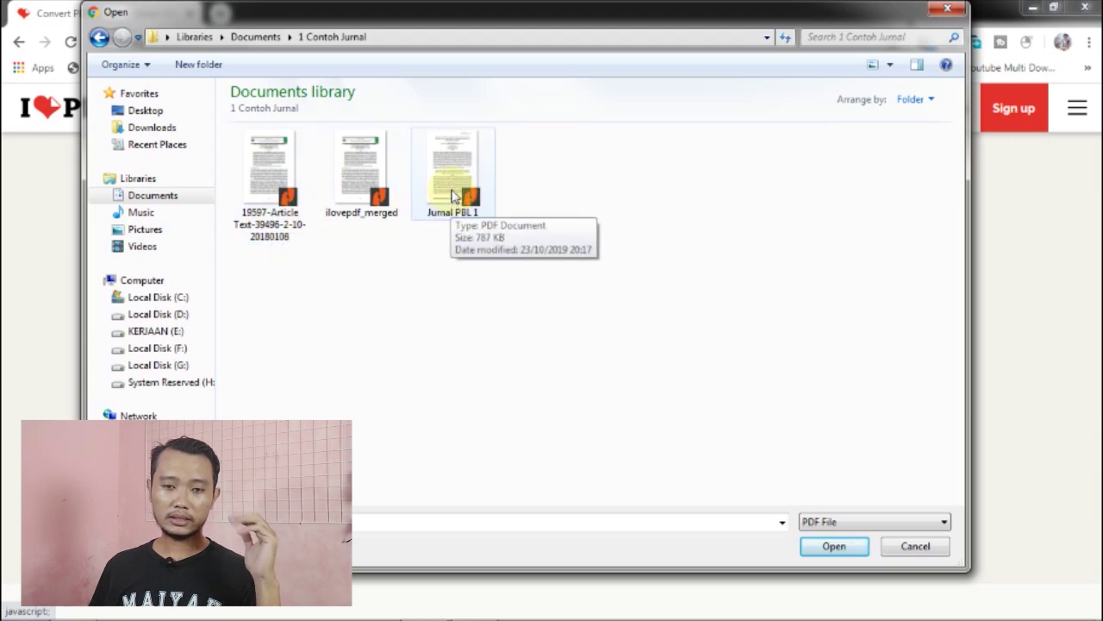
click(451, 196)
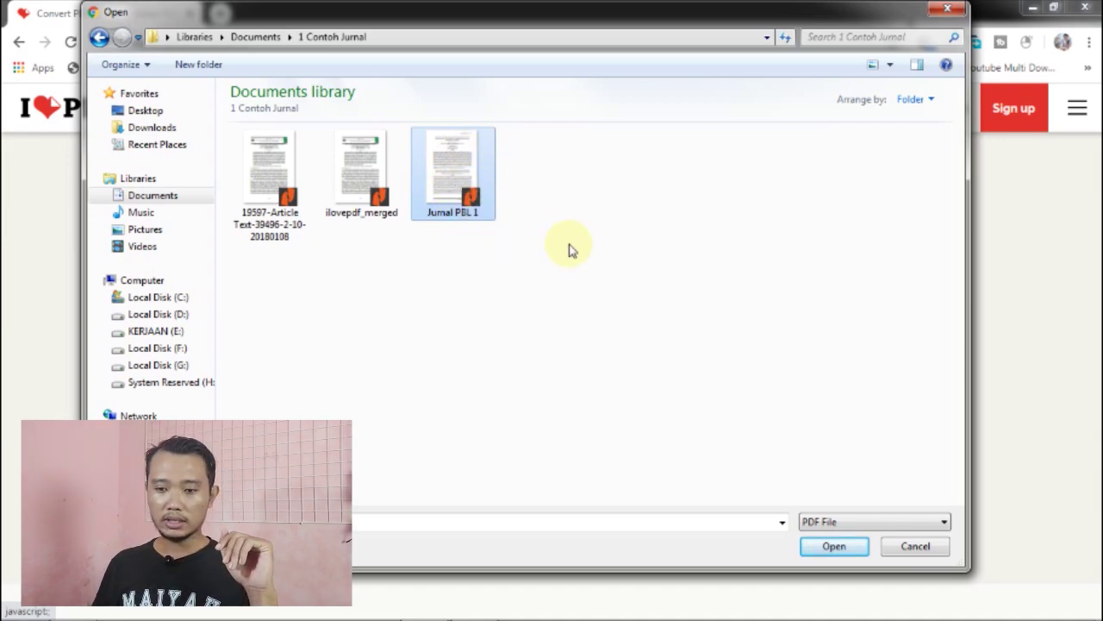
click(835, 547)
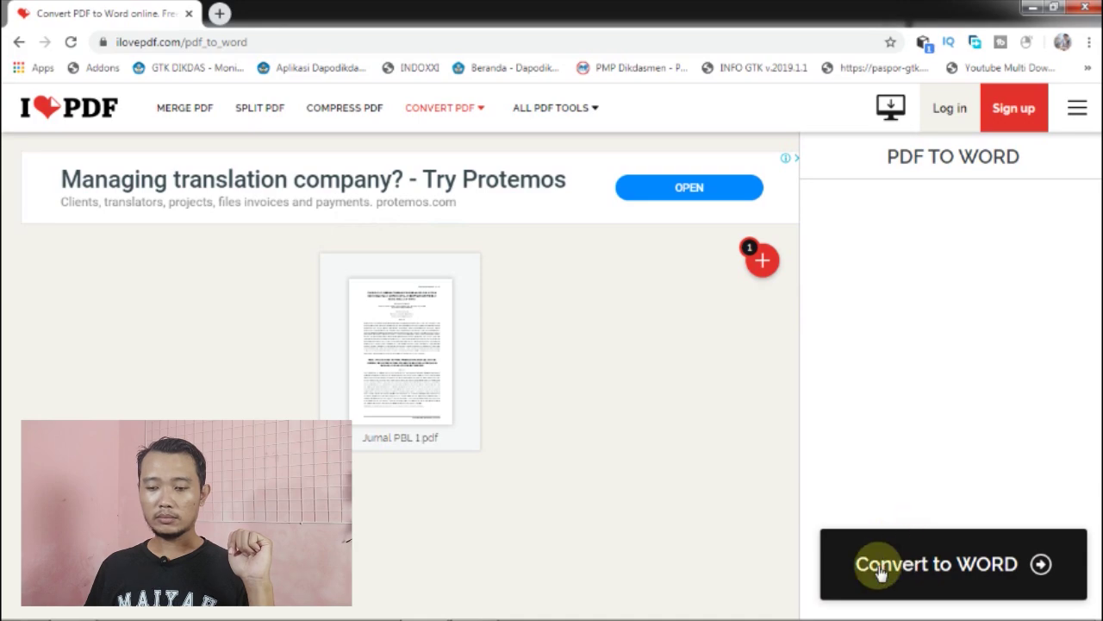
Convert Jurnal PBL 1 to Word and download the resulting Jurnal PBL 1.docx.
click(954, 563)
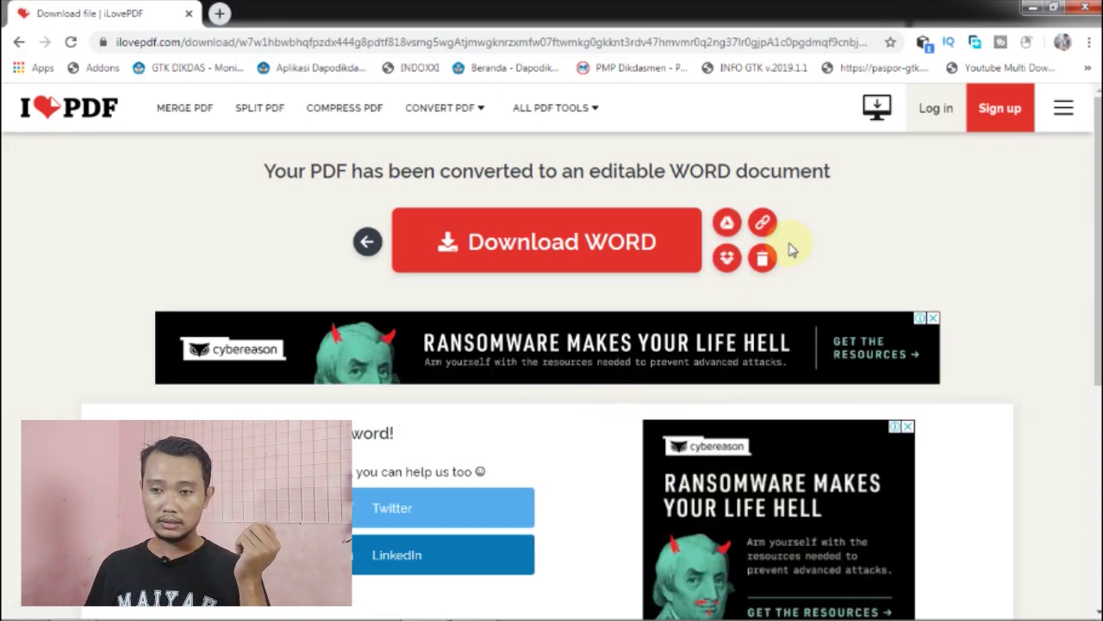
click(535, 257)
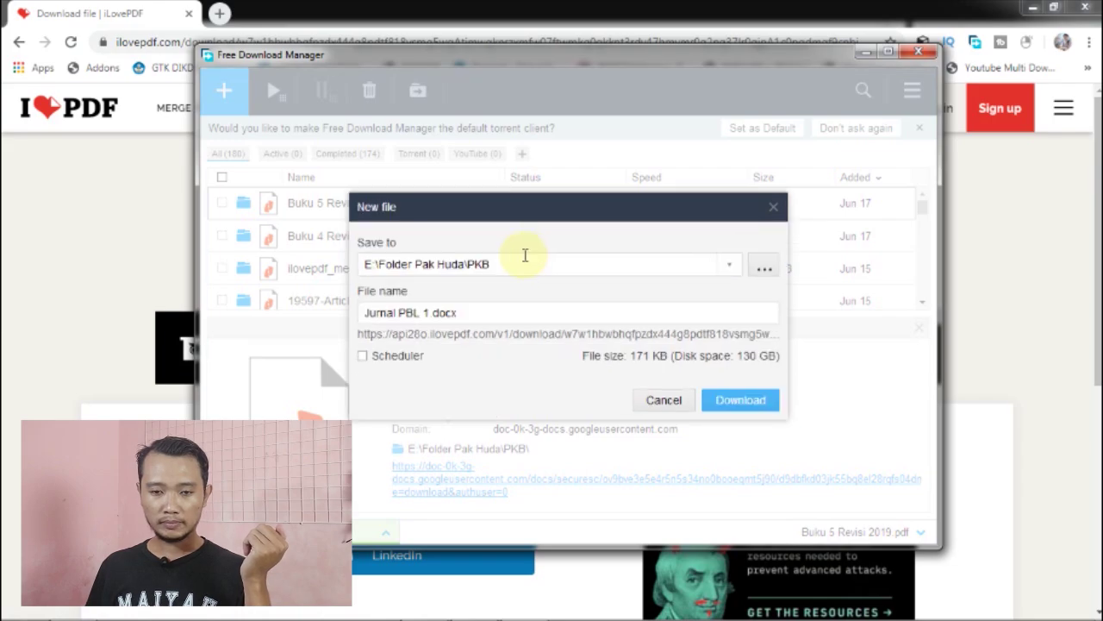
Save Jurnal PBL 1.docx into 1 Contoh Jurnal via Free Download Manager, then return to that folder.
click(765, 268)
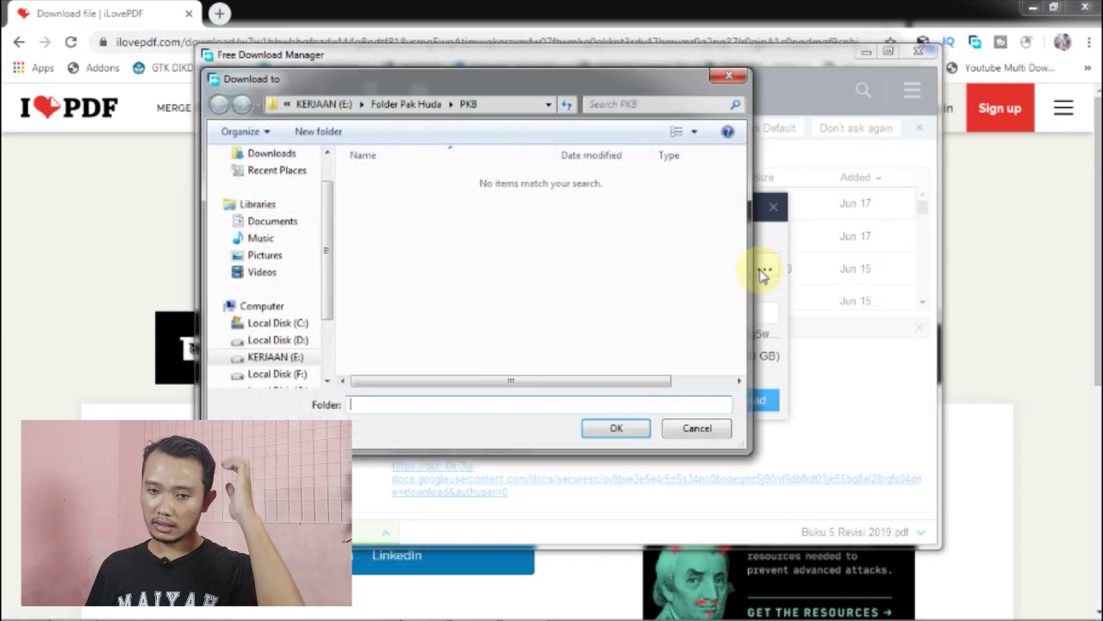
click(285, 221)
click(369, 191)
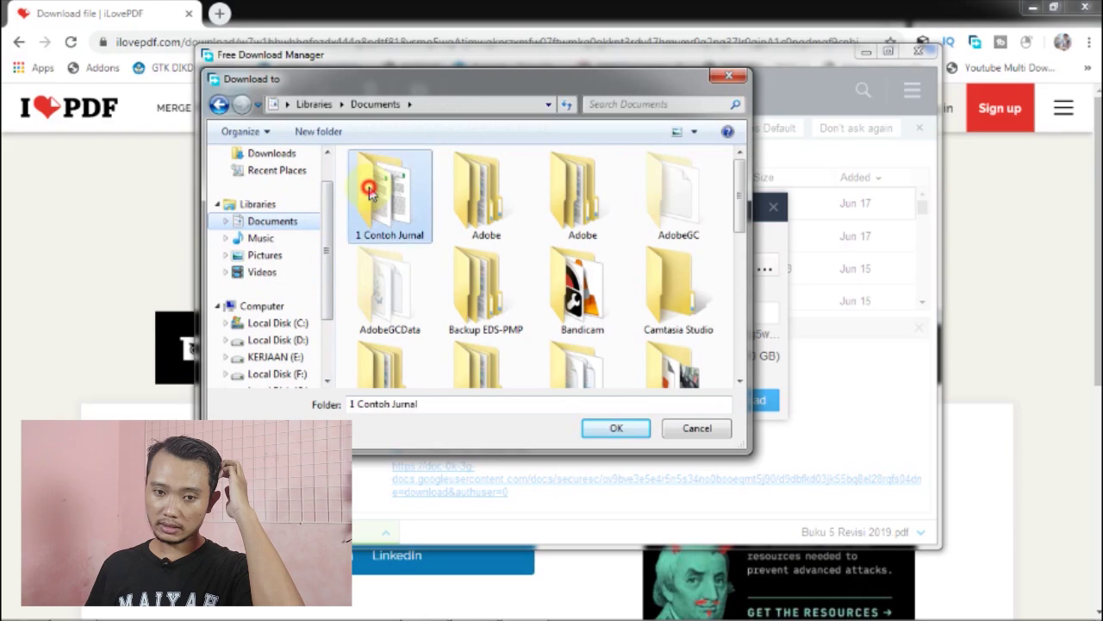
double_click(369, 192)
click(608, 431)
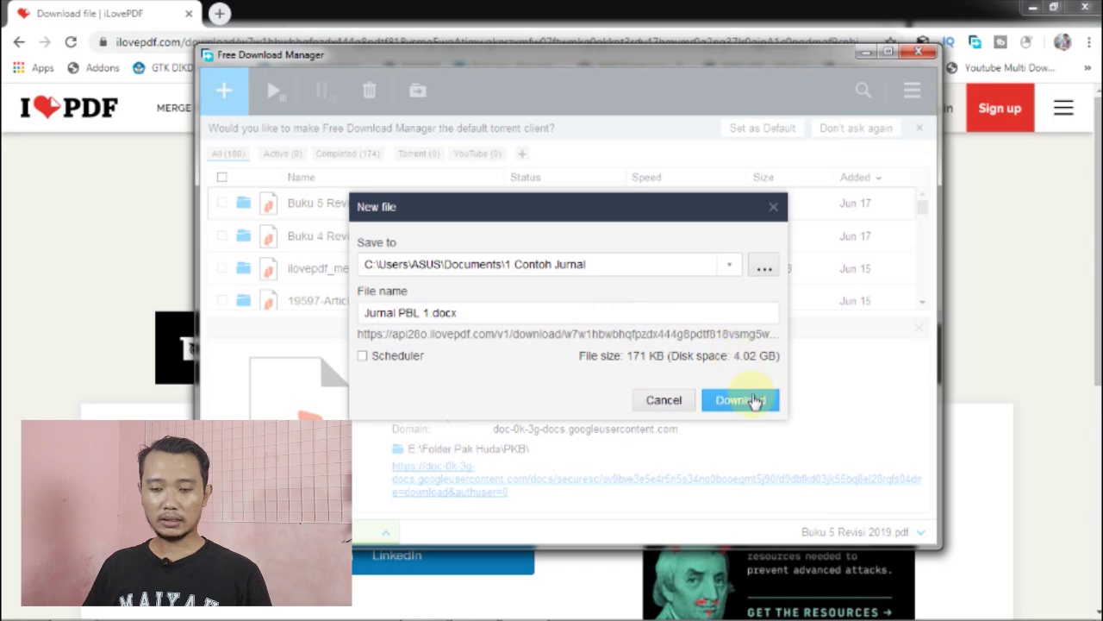
click(743, 401)
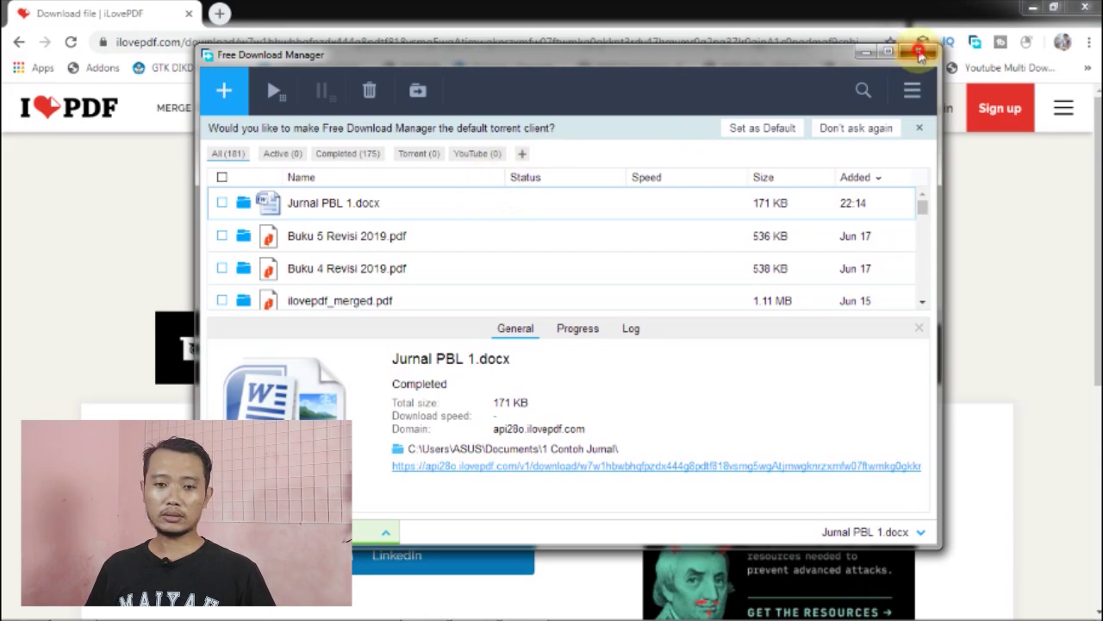
click(919, 52)
click(72, 615)
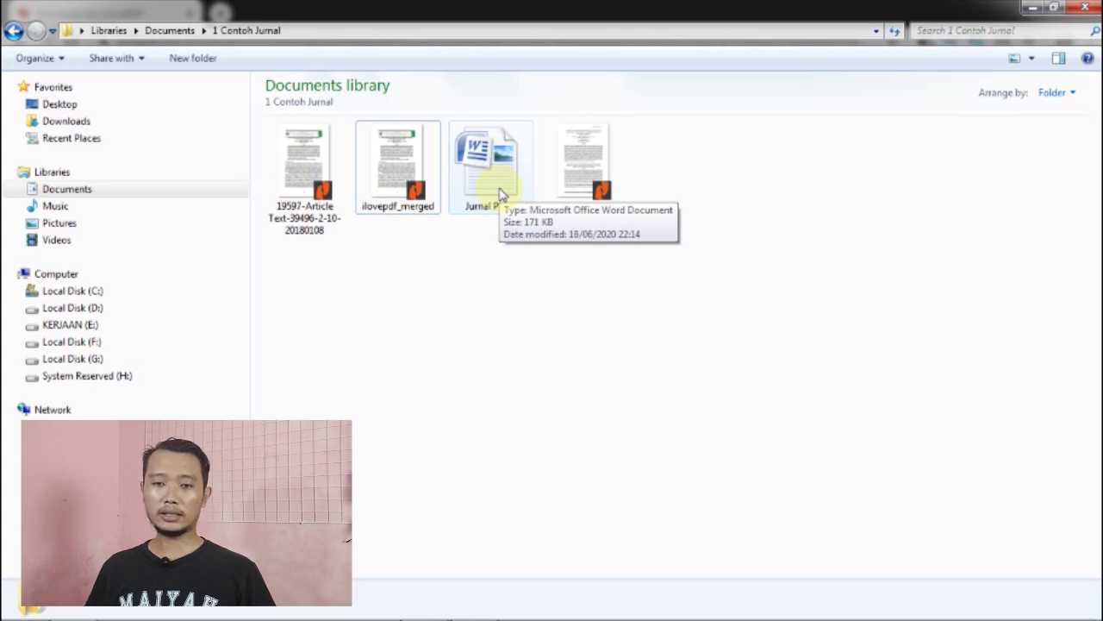
Open the original Jurnal PBL 1 PDF in Nitro Pro and the converted Word file in Word.
double_click(581, 166)
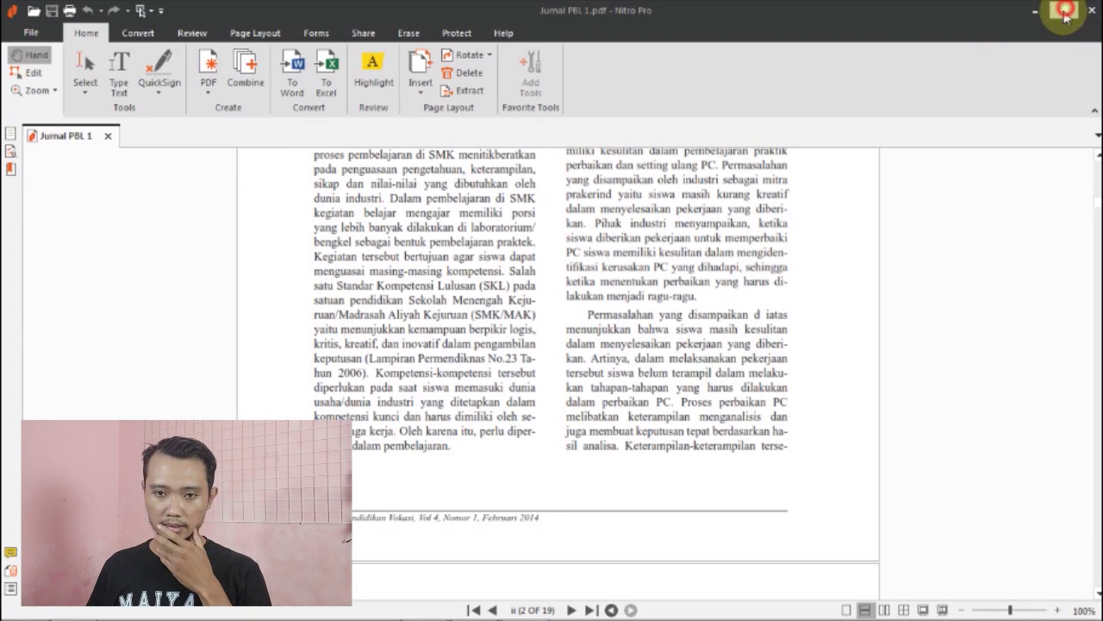
double_click(390, 15)
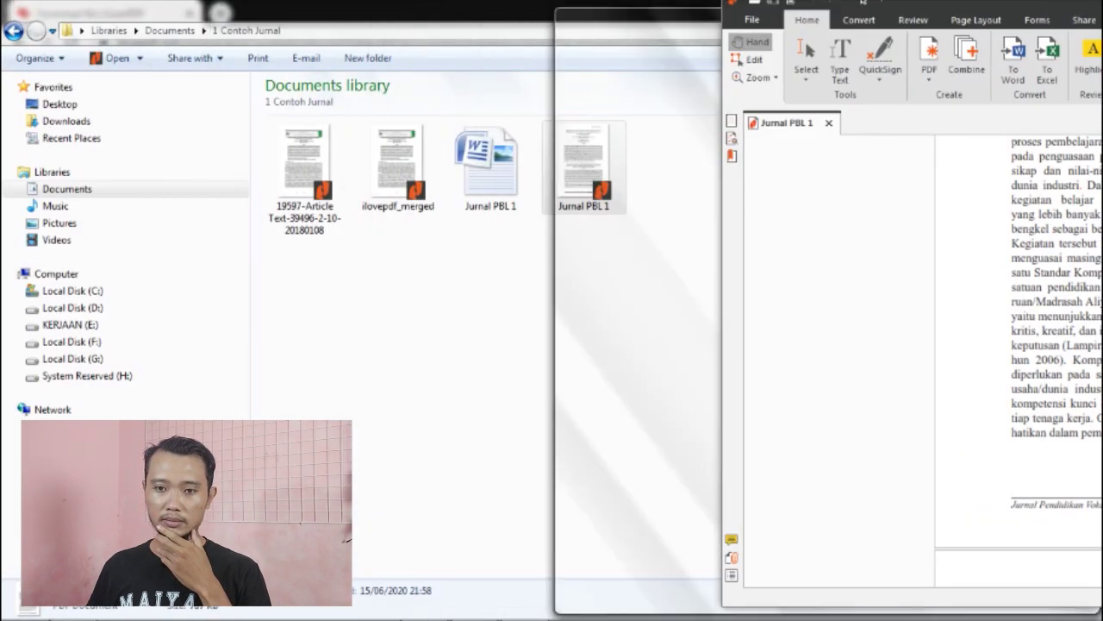
click(437, 331)
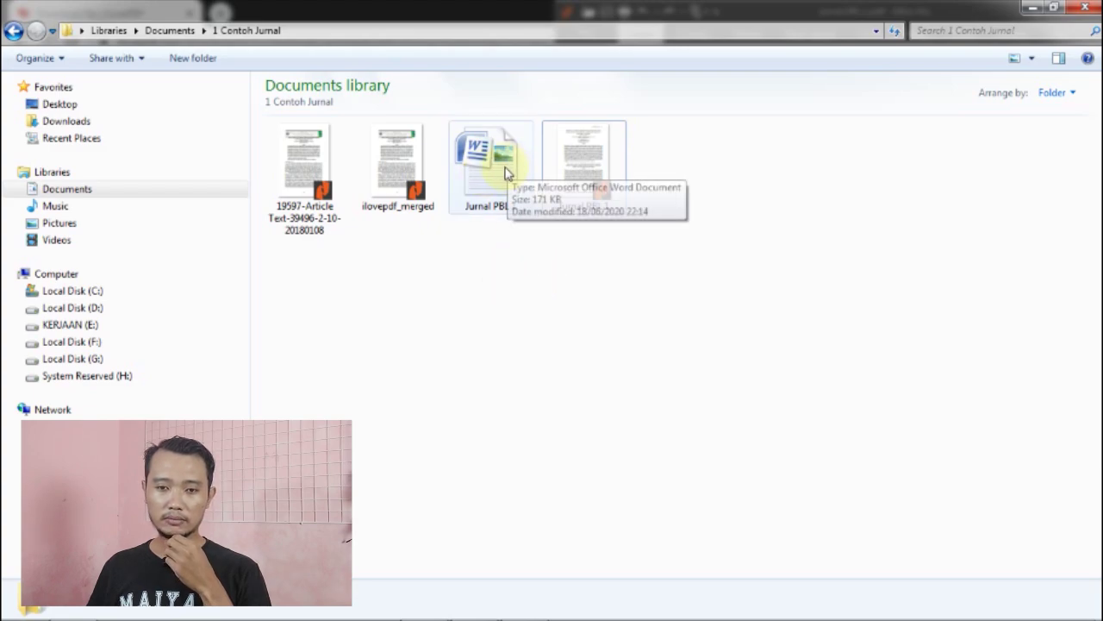
click(505, 170)
double_click(505, 170)
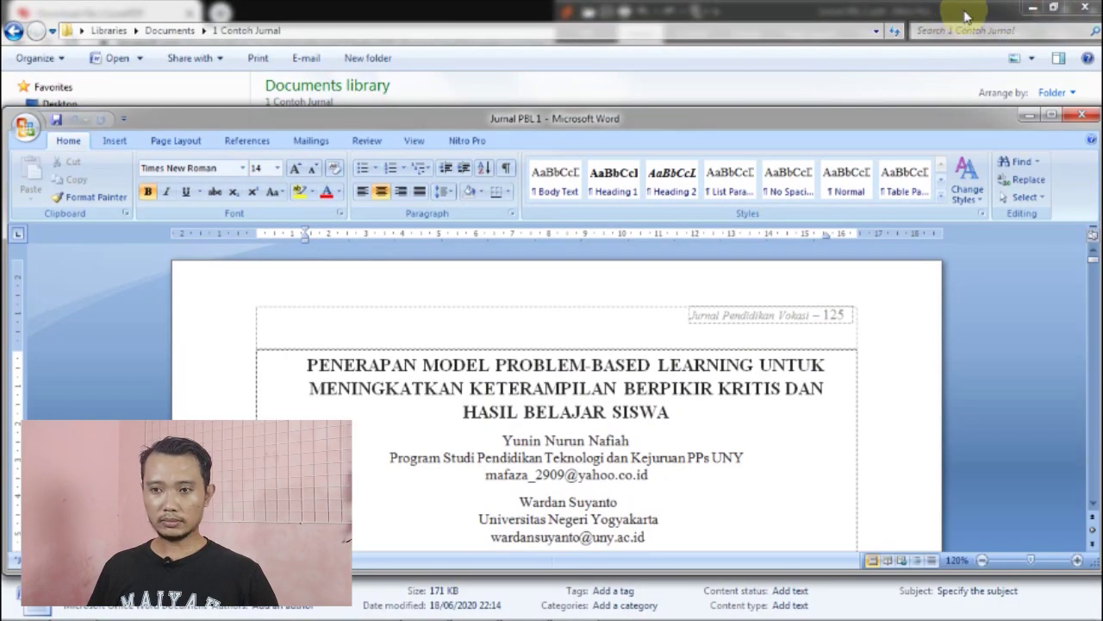
double_click(948, 11)
drag(556, 121, 50, 2)
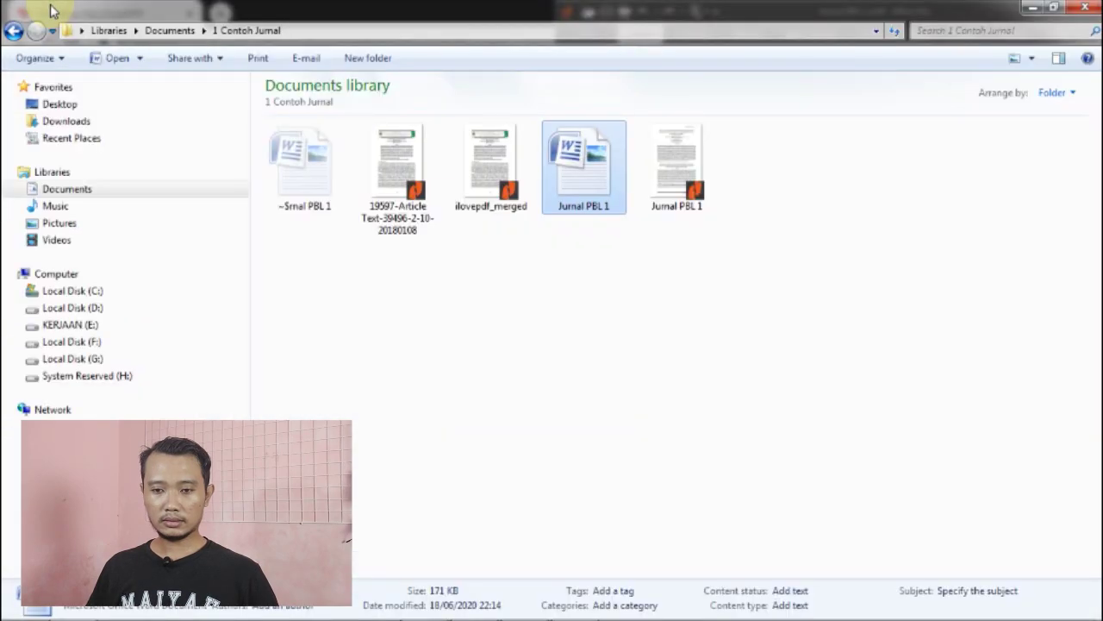
click(1033, 7)
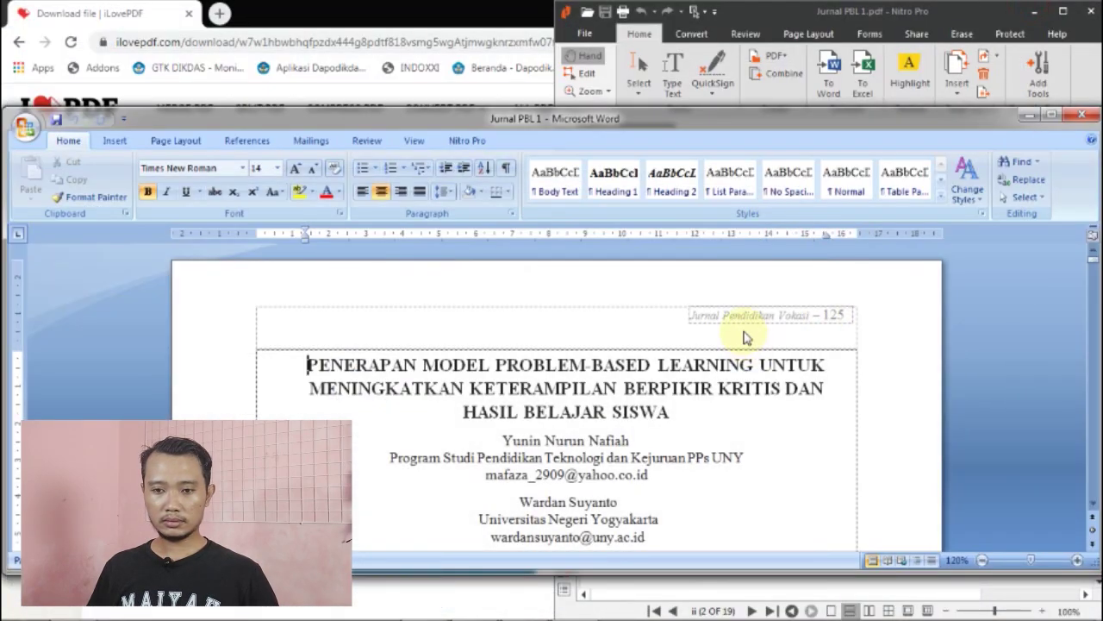
Snap the Word document to the left half of the screen, beside the Nitro Pro PDF.
drag(997, 121, 4, 76)
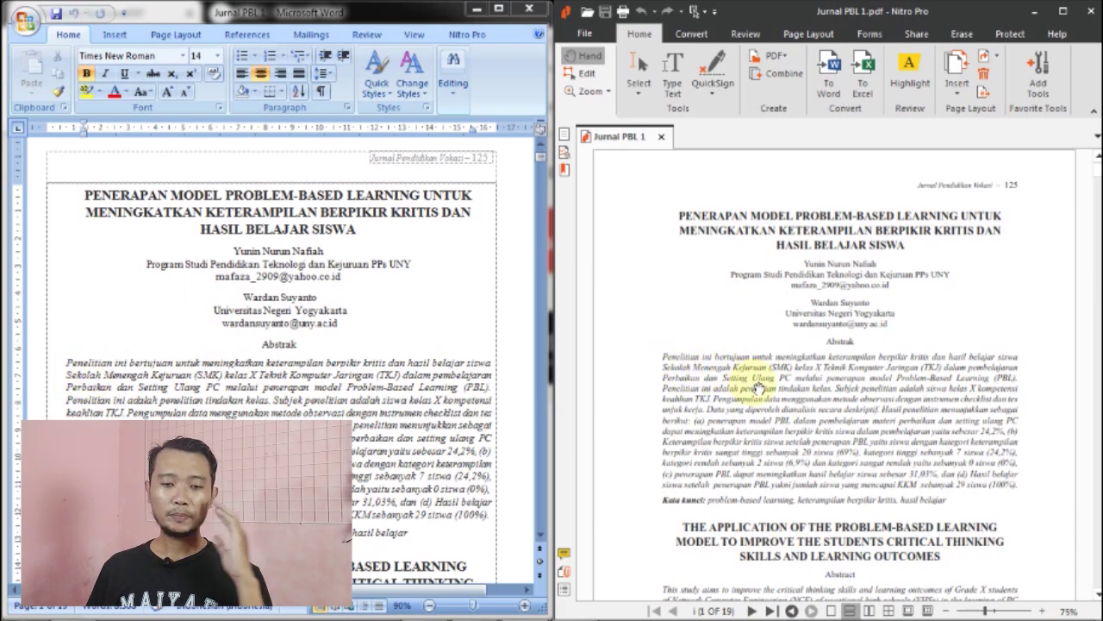
scroll(753, 379, down, 3)
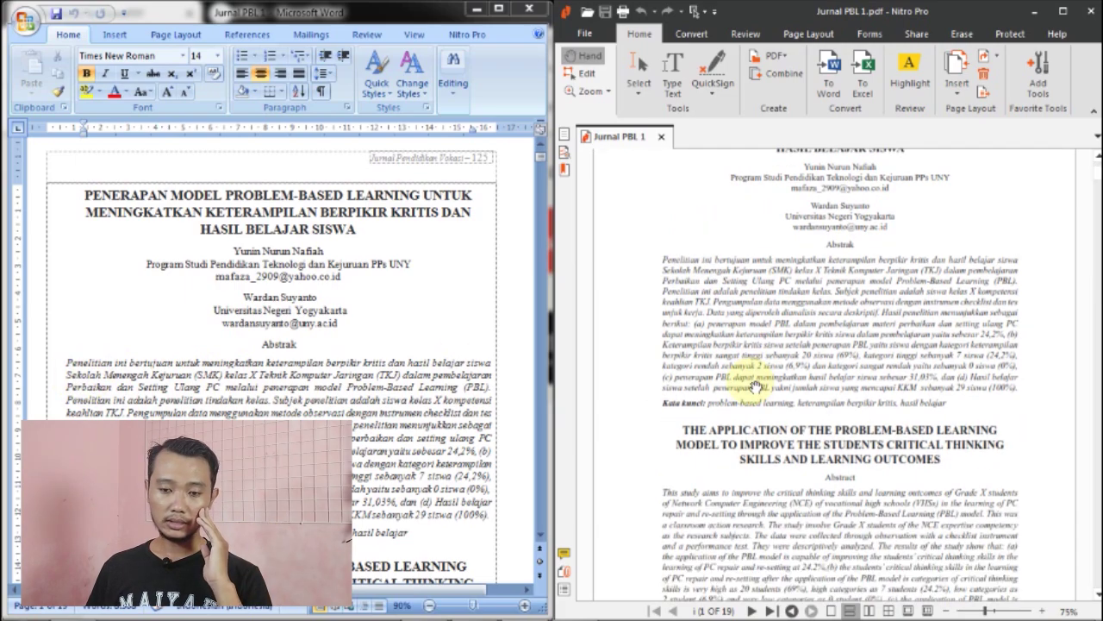
click(493, 348)
scroll(493, 345, down, 1)
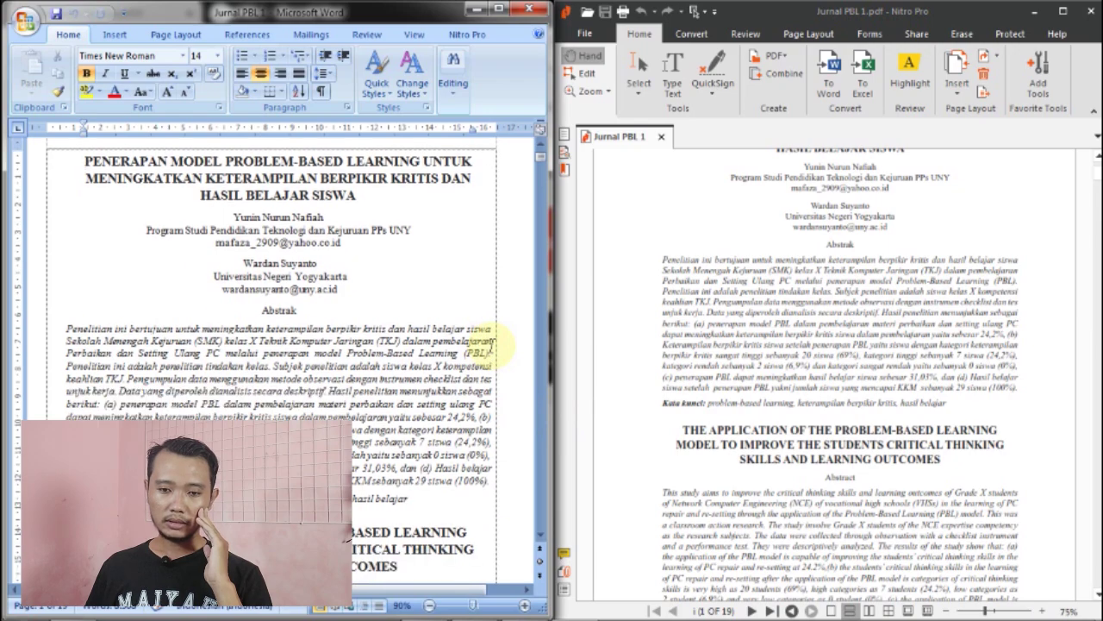
scroll(493, 344, down, 2)
scroll(493, 345, down, 2)
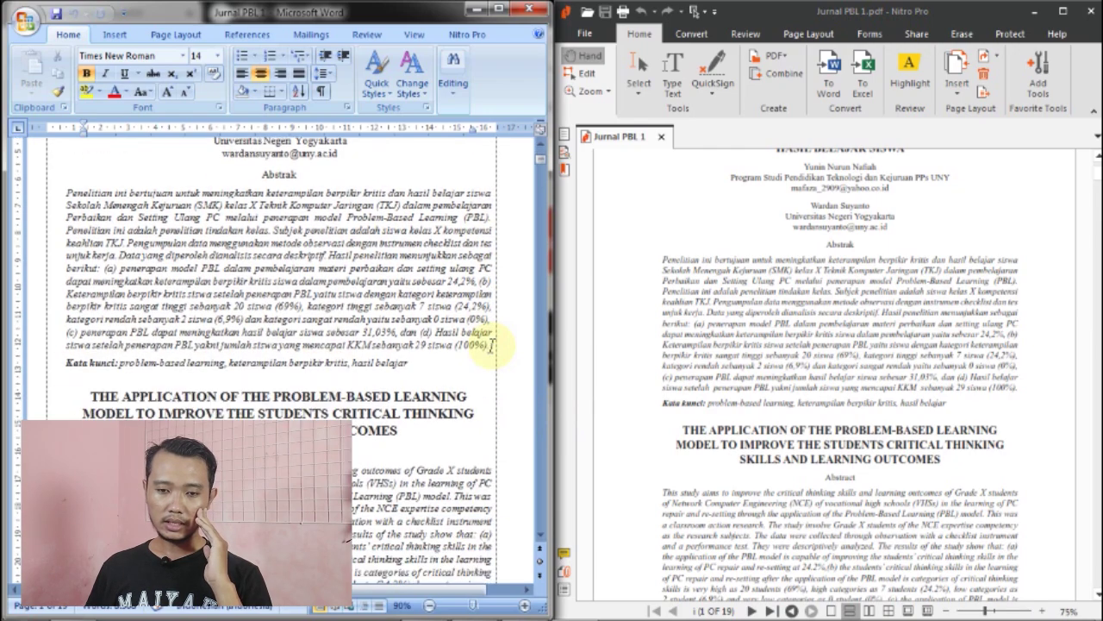
scroll(493, 346, down, 1)
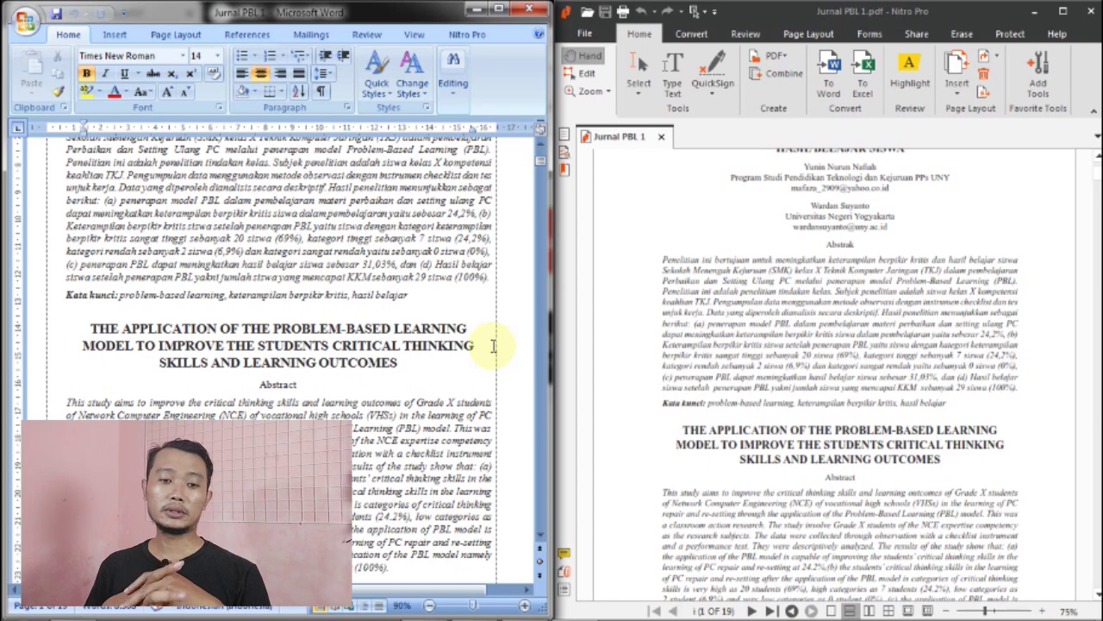
click(557, 425)
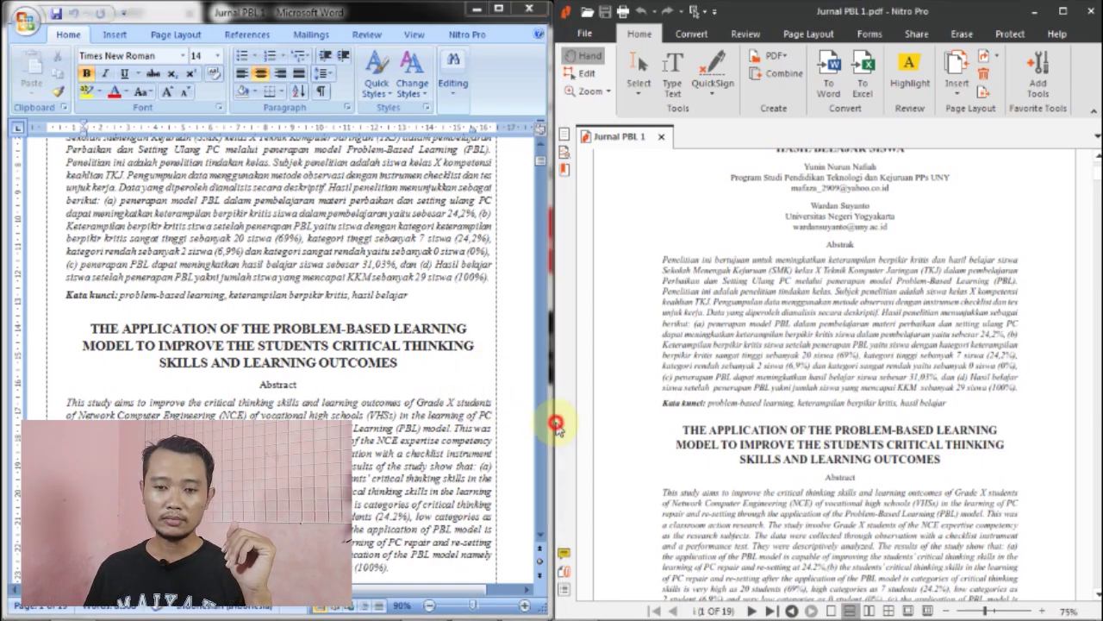
scroll(431, 423, down, 3)
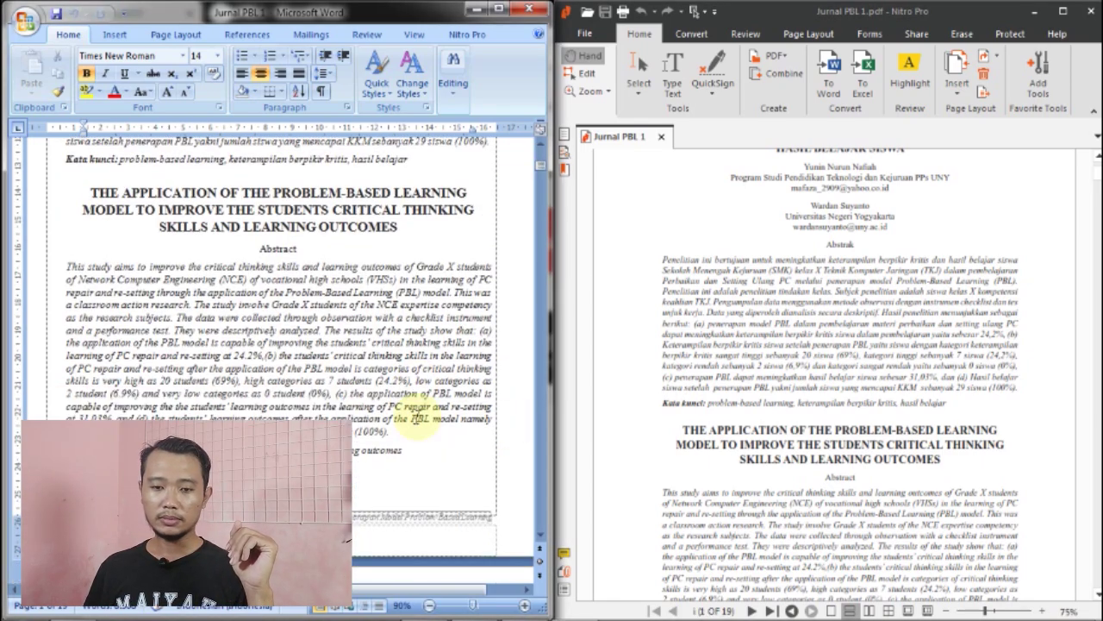
scroll(431, 422, down, 2)
scroll(908, 287, down, 3)
scroll(908, 287, down, 4)
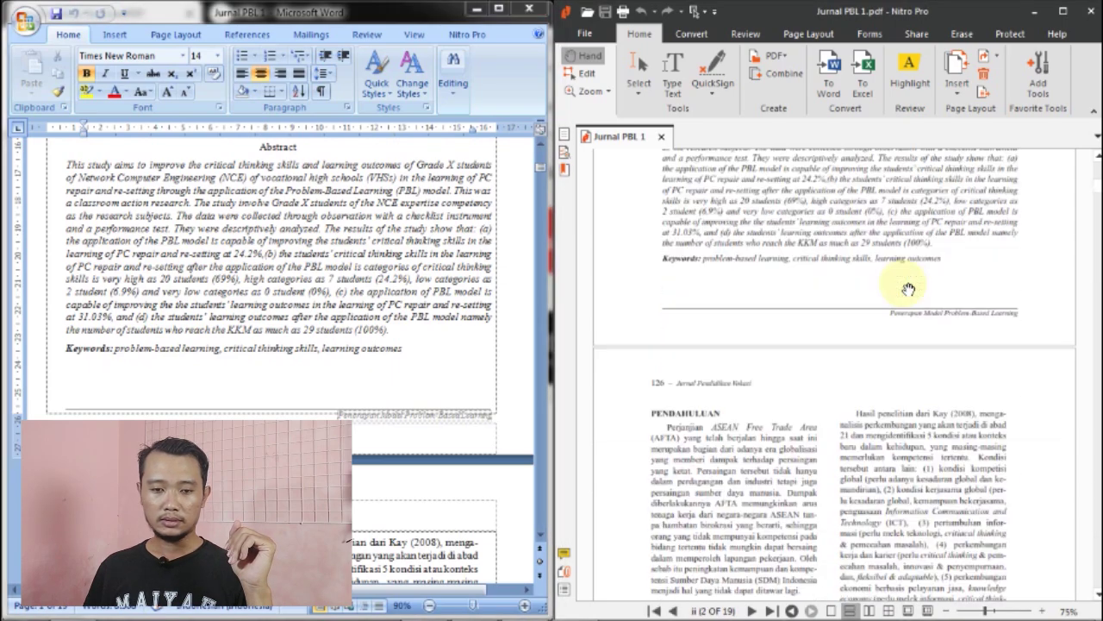
scroll(907, 287, down, 2)
scroll(398, 486, down, 1)
scroll(396, 483, down, 2)
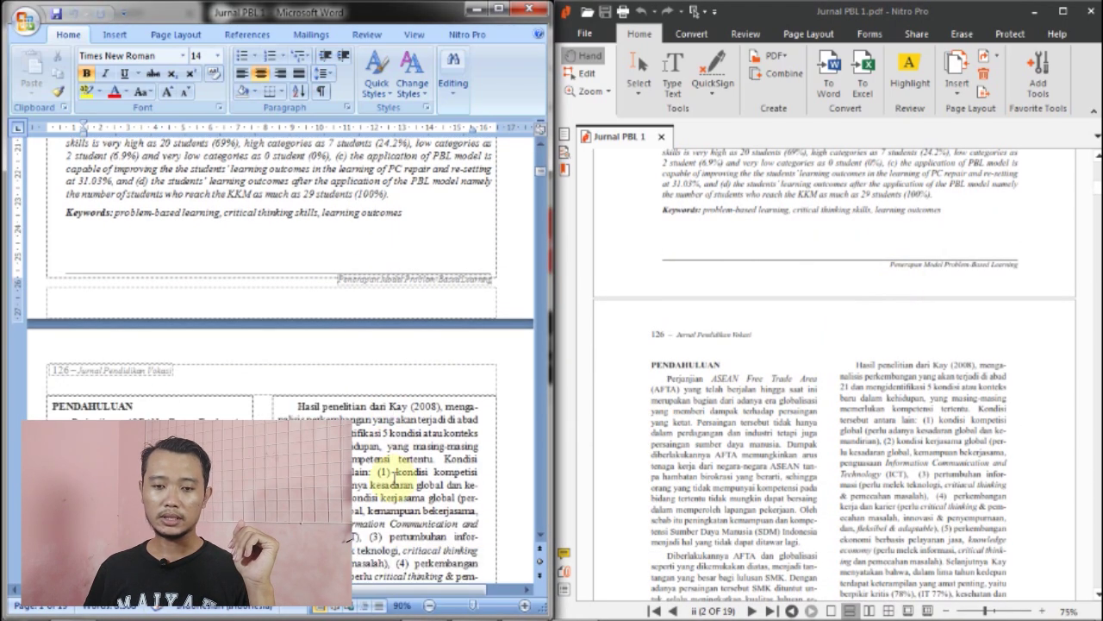
scroll(394, 479, down, 1)
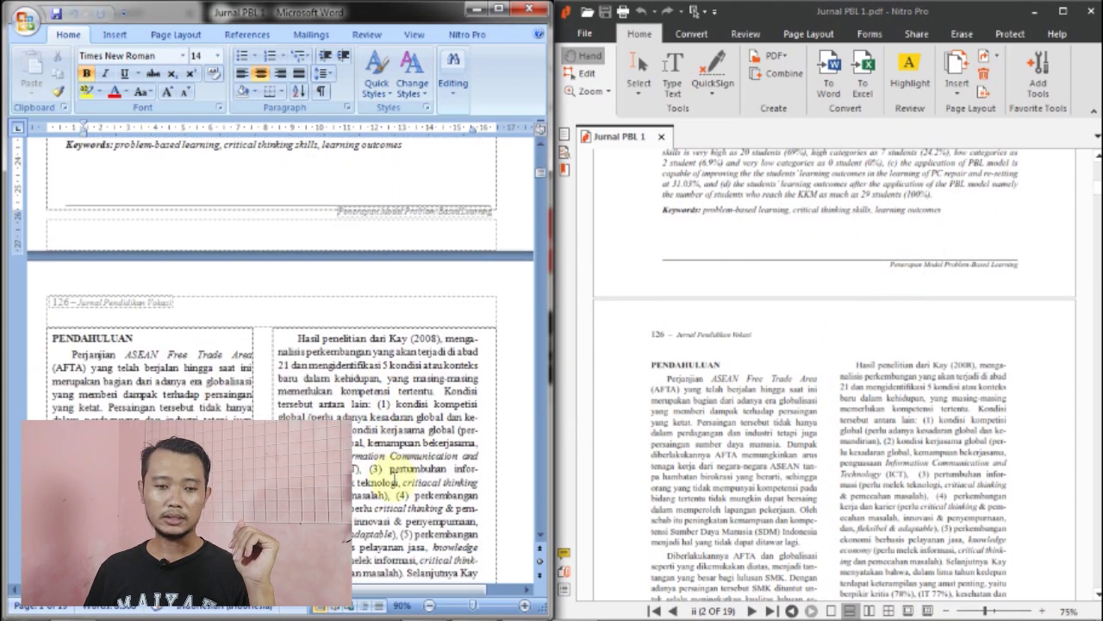
click(720, 369)
scroll(724, 373, down, 2)
scroll(724, 373, down, 1)
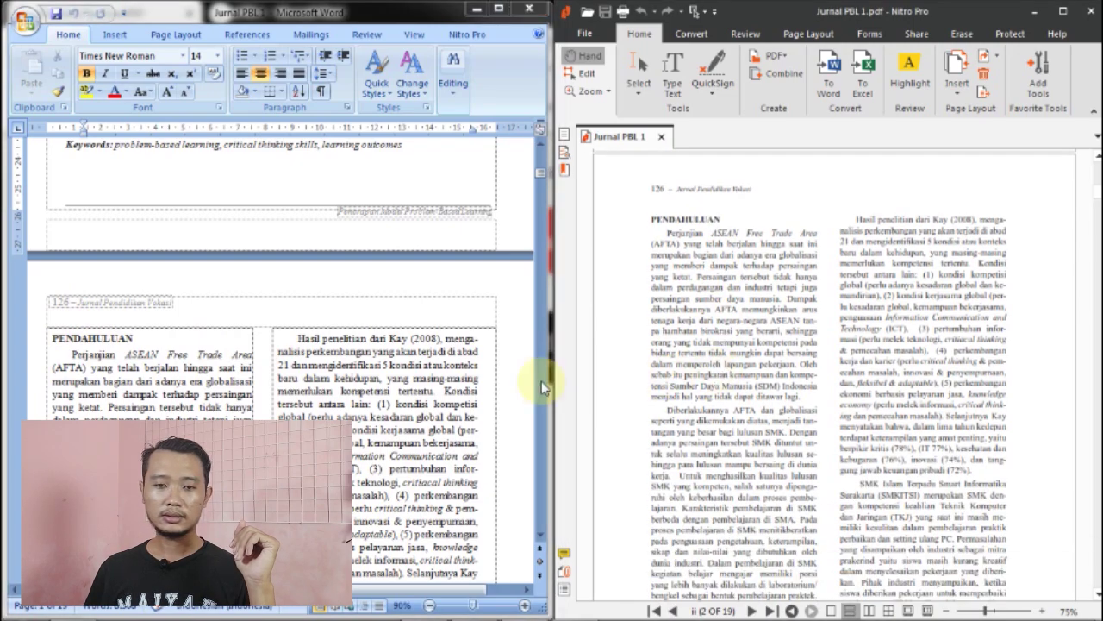
scroll(422, 371, down, 1)
scroll(422, 372, down, 1)
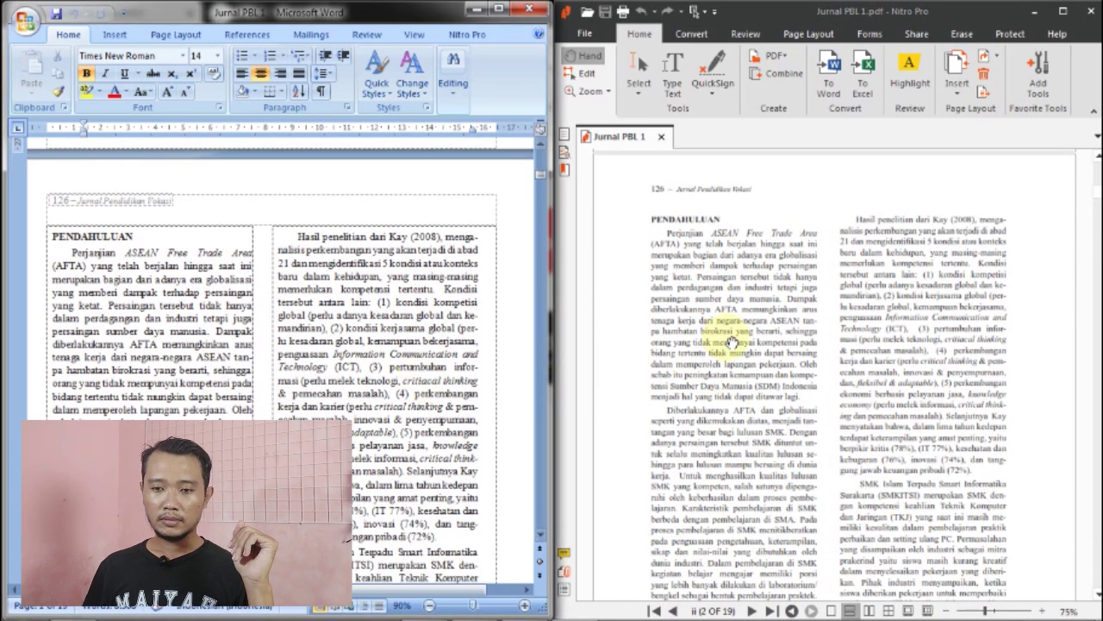